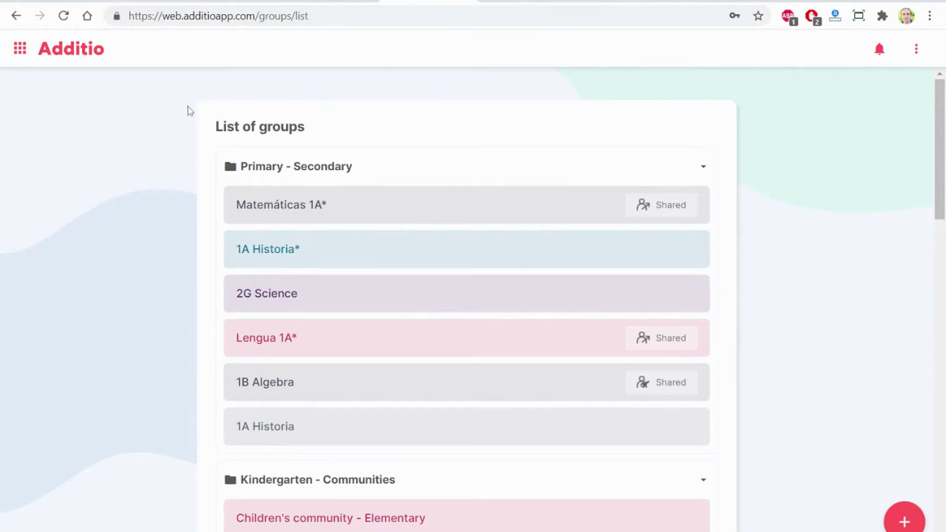
- Go to the Reports section from the main navigation grid
{"action": "left_click", "coordinate": [20, 48]}
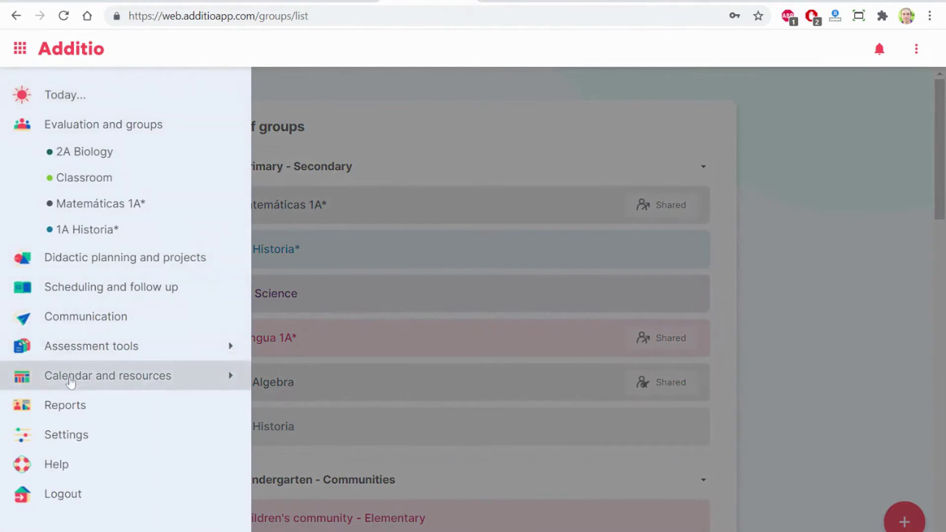
{"action": "left_click", "coordinate": [163, 409]}
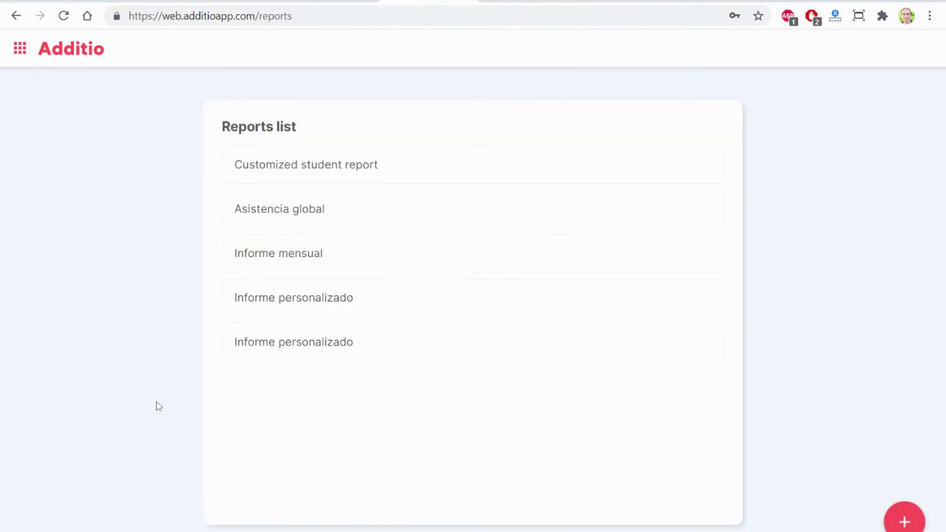
- Create a new report 'Academic progress - Student report' typed as a Students report
{"action": "left_click", "coordinate": [904, 523]}
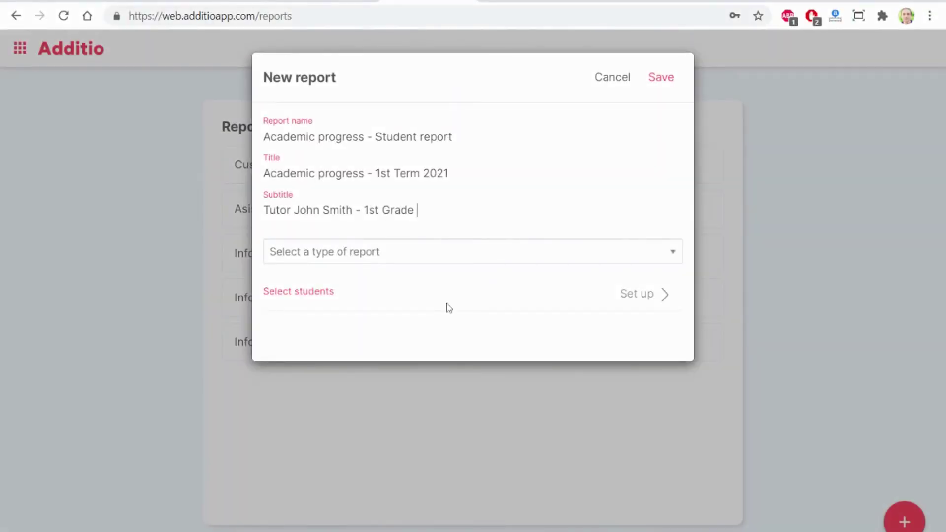
{"action": "left_click", "coordinate": [480, 255]}
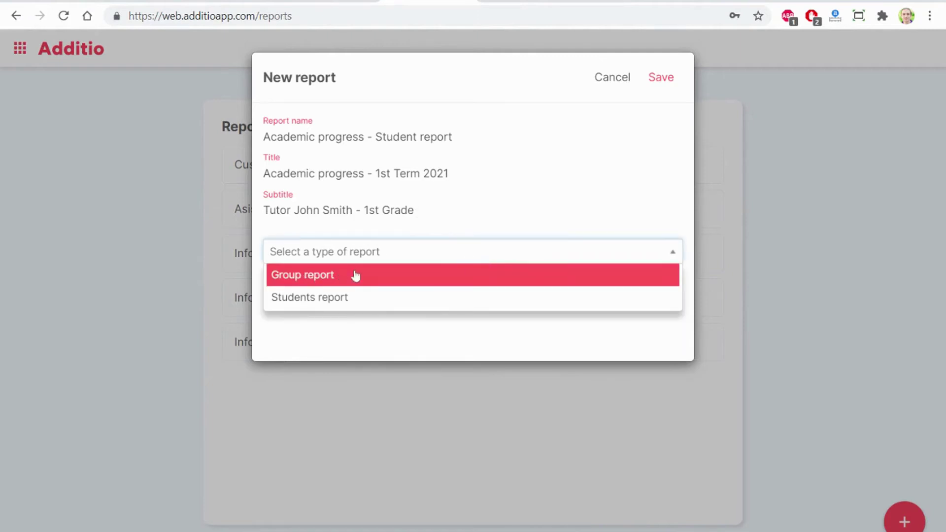
{"action": "left_click", "coordinate": [399, 304]}
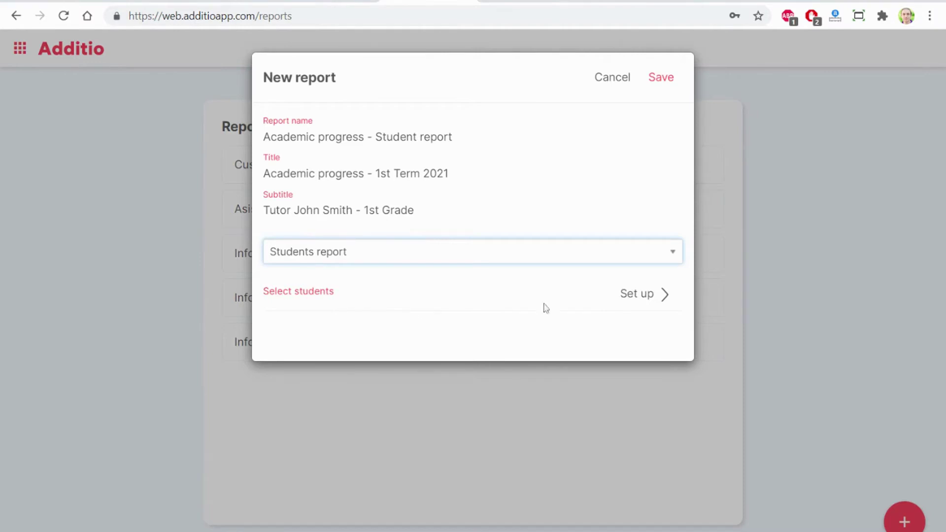
- Select all 8 students of the 2A Biology group for the report
{"action": "left_click", "coordinate": [636, 294]}
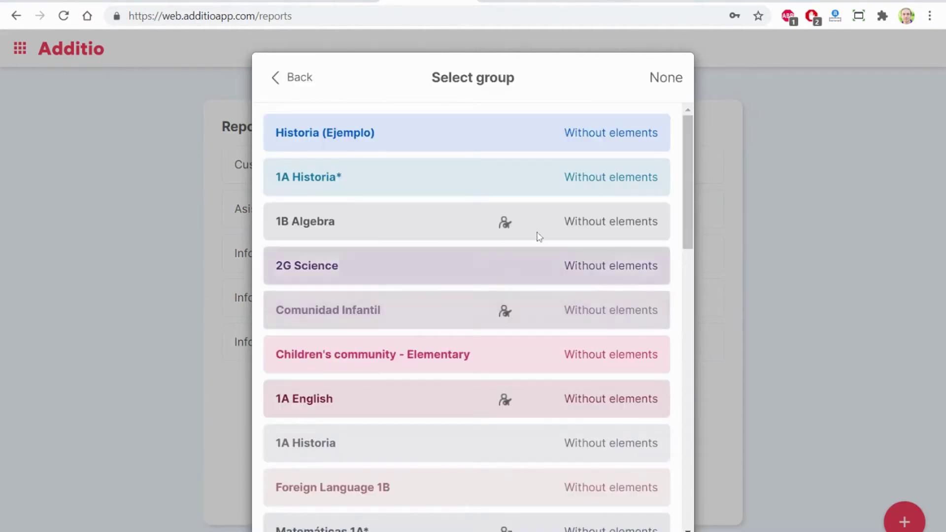
{"action": "scroll", "coordinate": [422, 222], "scroll_direction": "down", "scroll_amount": 3}
{"action": "scroll", "coordinate": [414, 244], "scroll_direction": "down", "scroll_amount": 3}
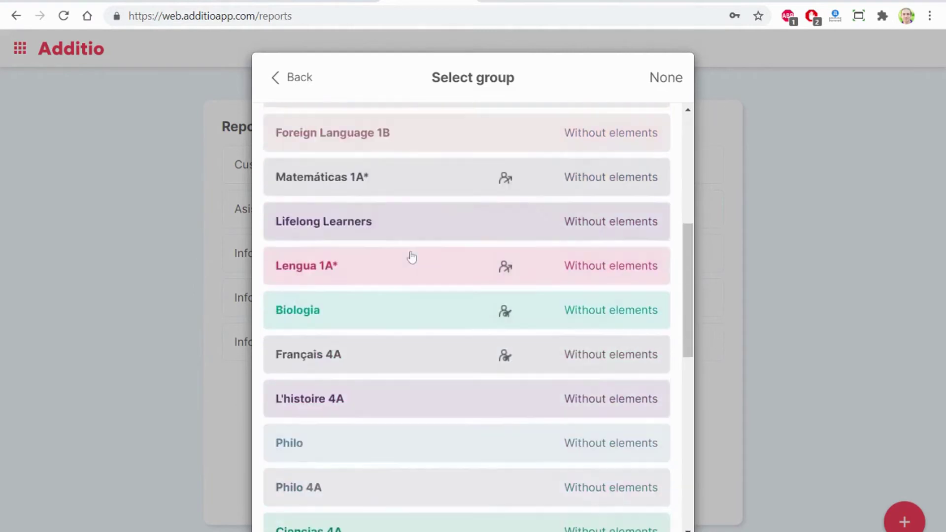
{"action": "scroll", "coordinate": [412, 257], "scroll_direction": "down", "scroll_amount": 4}
{"action": "scroll", "coordinate": [392, 288], "scroll_direction": "down", "scroll_amount": 3}
{"action": "scroll", "coordinate": [392, 292], "scroll_direction": "down", "scroll_amount": 1}
{"action": "scroll", "coordinate": [392, 294], "scroll_direction": "down", "scroll_amount": 3}
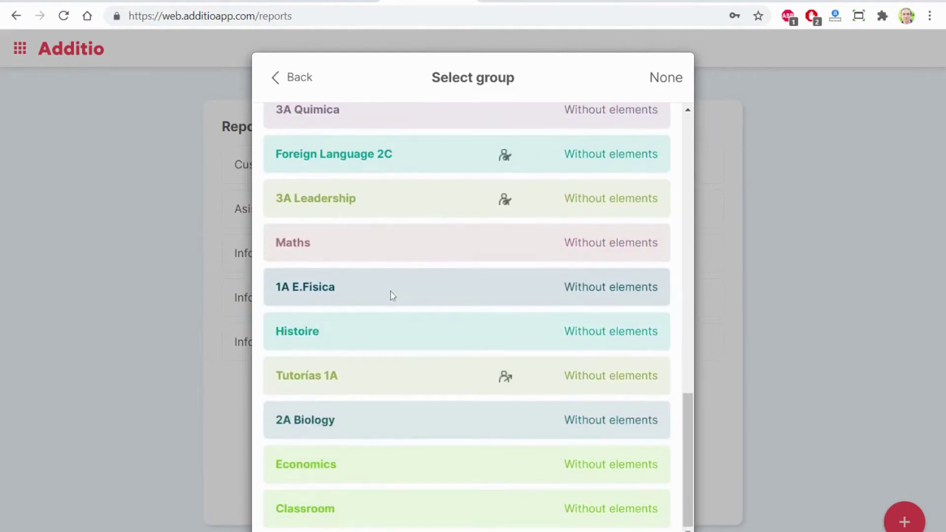
{"action": "left_click", "coordinate": [382, 423]}
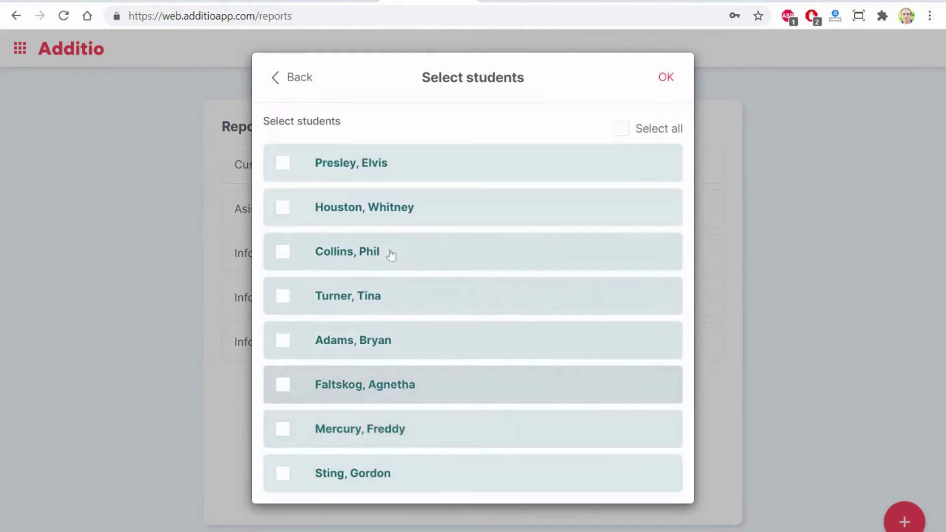
{"action": "left_click", "coordinate": [622, 128]}
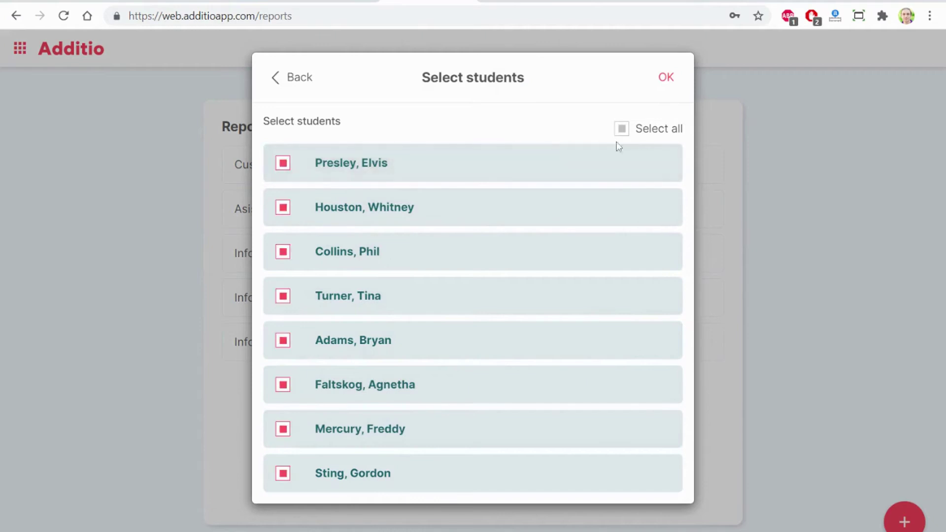
{"action": "left_click", "coordinate": [666, 77]}
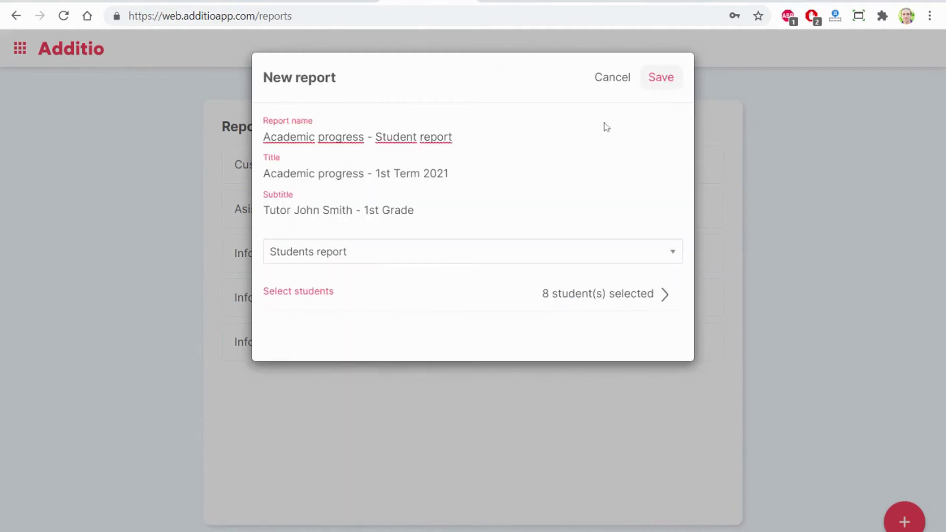
- Save the report and preview the next student, returning to Elvis Presley
{"action": "left_click", "coordinate": [657, 77]}
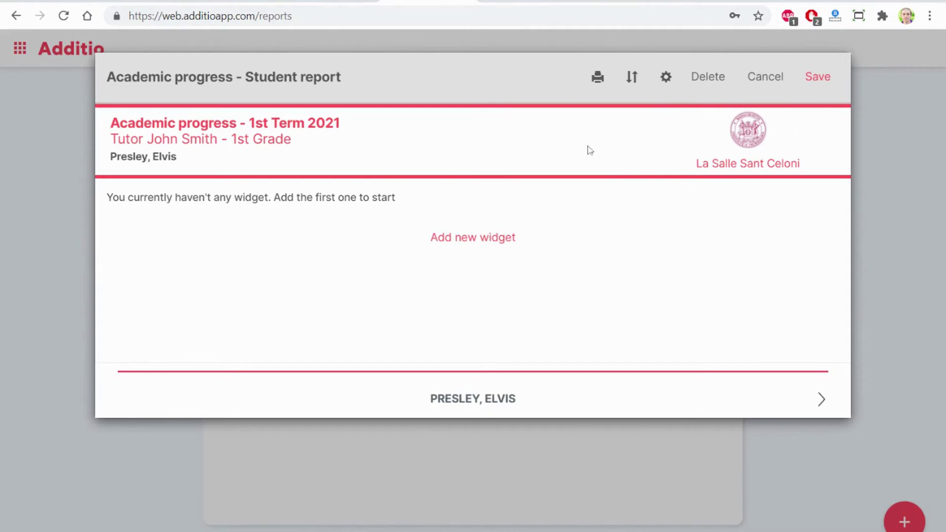
{"action": "left_click", "coordinate": [821, 399]}
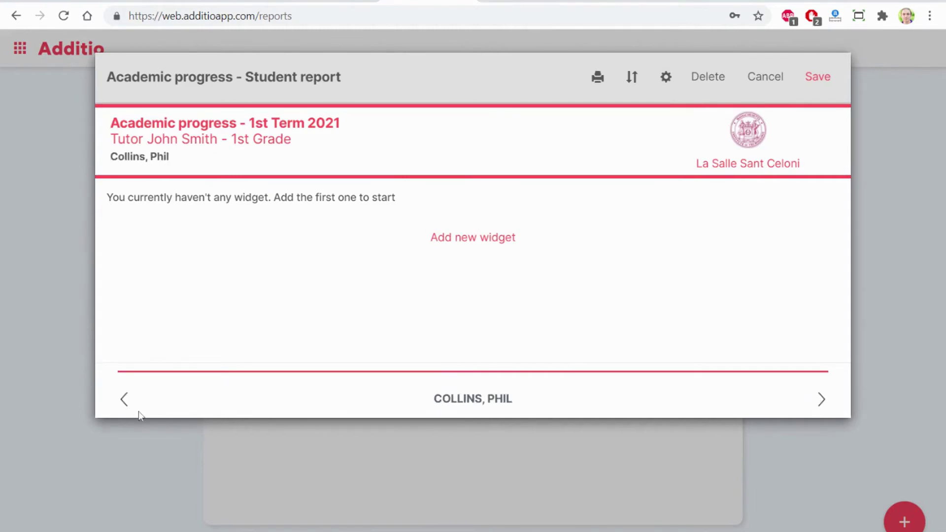
{"action": "left_click", "coordinate": [124, 399]}
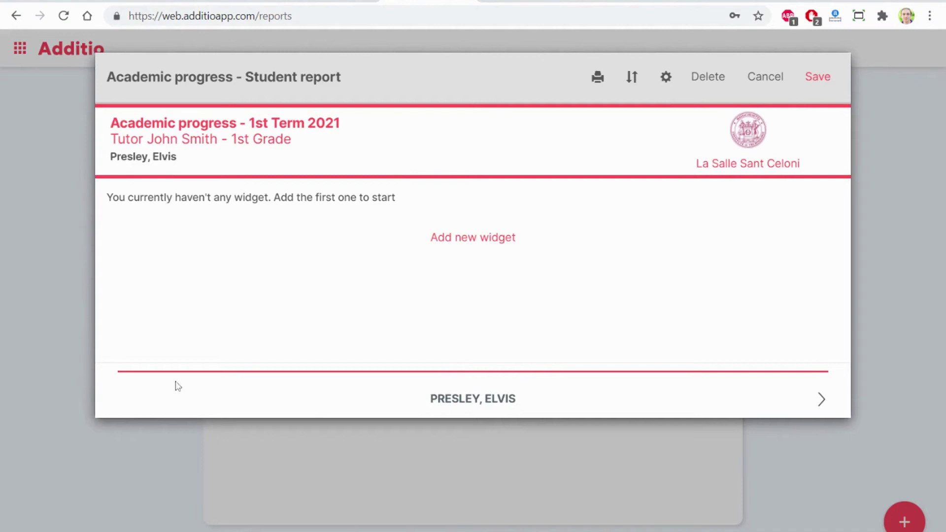
- Add a Student's information widget showing photo, name, ID number and subgroup
{"action": "left_click", "coordinate": [485, 242]}
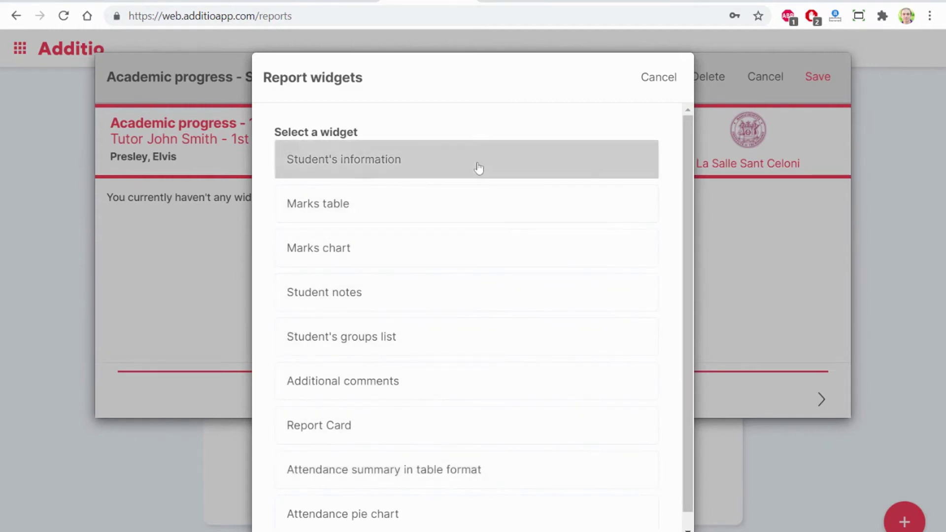
{"action": "left_click", "coordinate": [476, 167]}
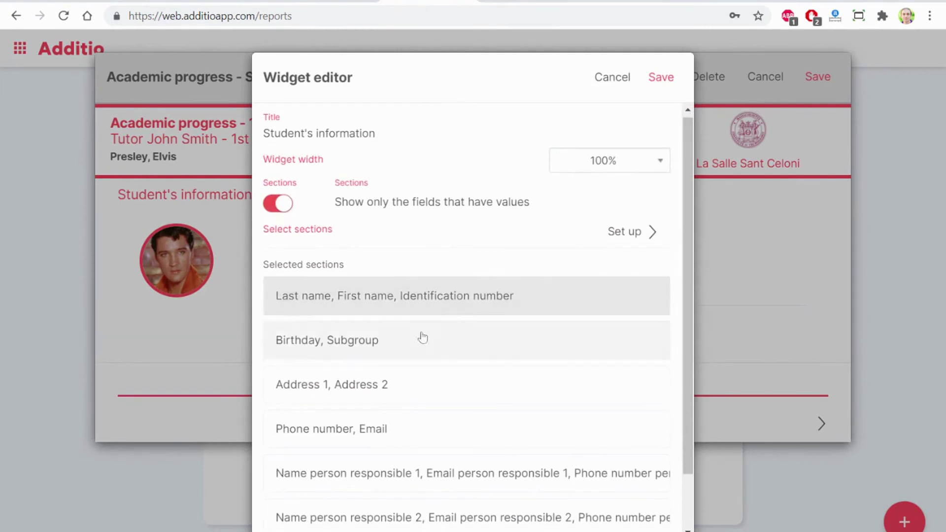
{"action": "scroll", "coordinate": [444, 332], "scroll_direction": "down", "scroll_amount": 2}
{"action": "scroll", "coordinate": [580, 225], "scroll_direction": "up", "scroll_amount": 2}
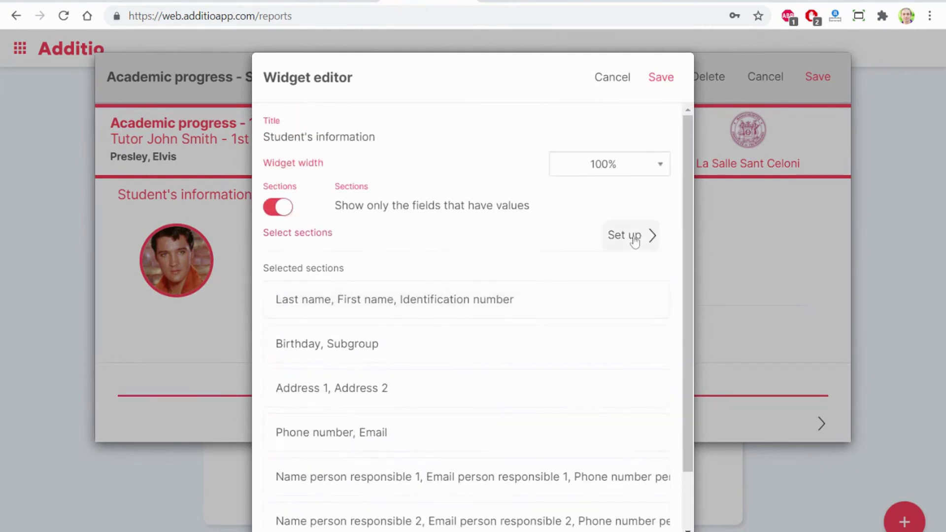
{"action": "left_click", "coordinate": [632, 237]}
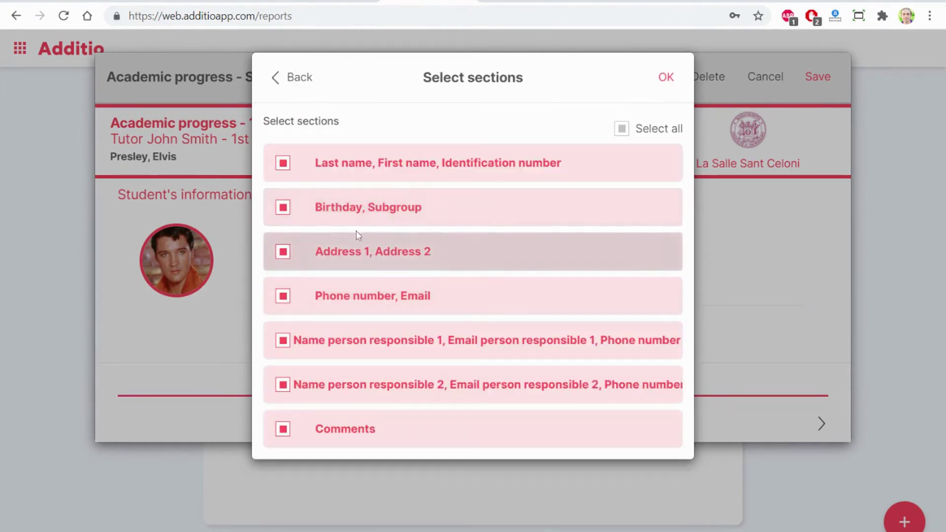
{"action": "left_click", "coordinate": [299, 79]}
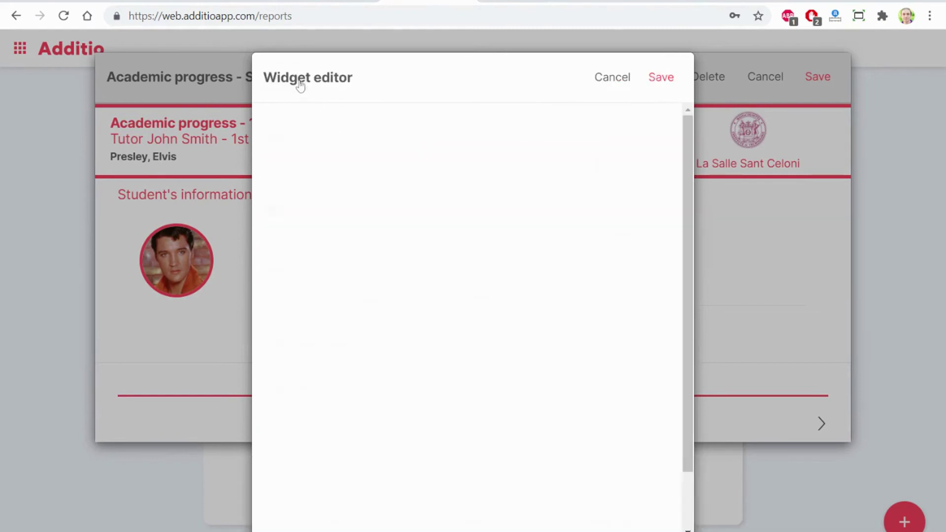
{"action": "left_click", "coordinate": [662, 78]}
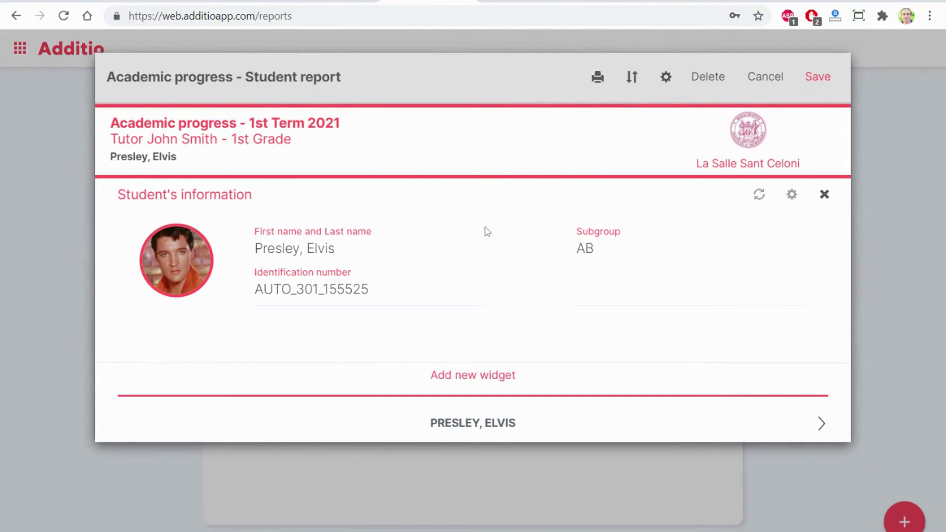
- Add a Marks table widget with the 2A Biology TERM1 marks
{"action": "left_click", "coordinate": [478, 381]}
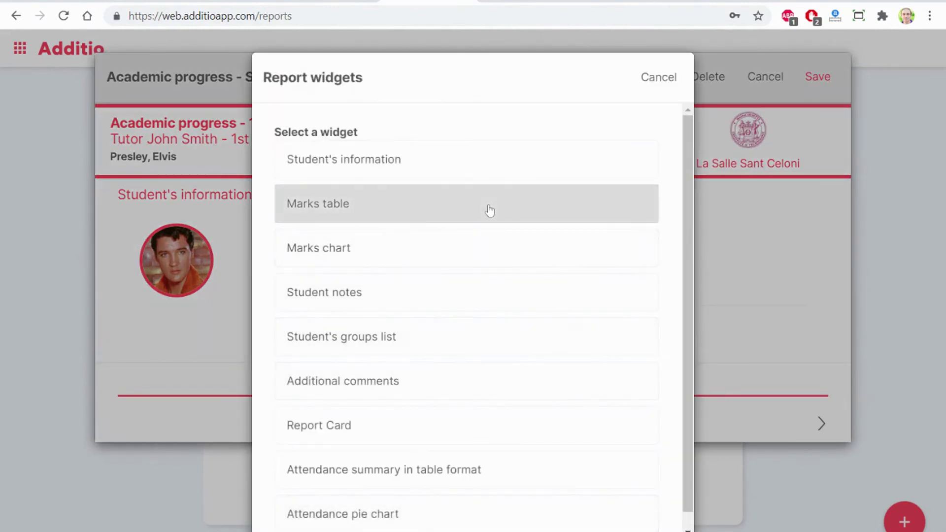
{"action": "left_click", "coordinate": [466, 203]}
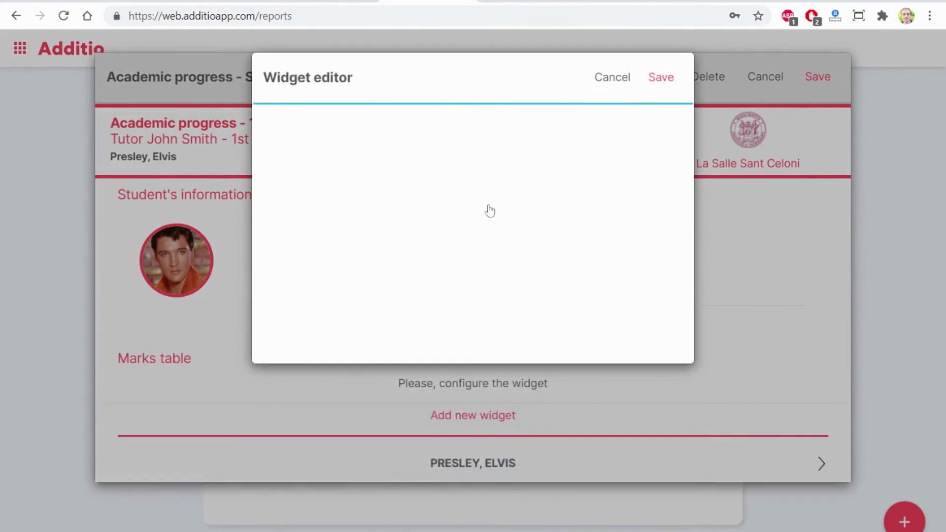
{"action": "scroll", "coordinate": [508, 295], "scroll_direction": "down", "scroll_amount": 3}
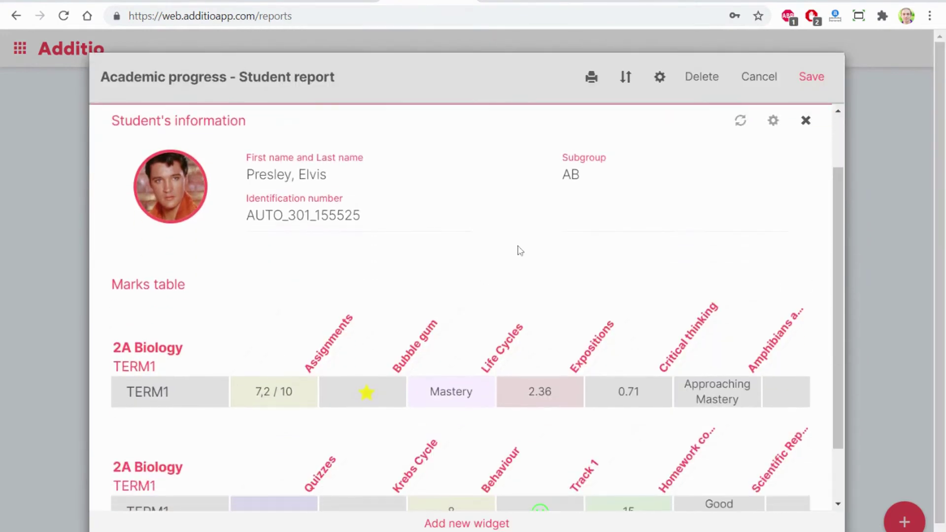
{"action": "scroll", "coordinate": [518, 250], "scroll_direction": "down", "scroll_amount": 3}
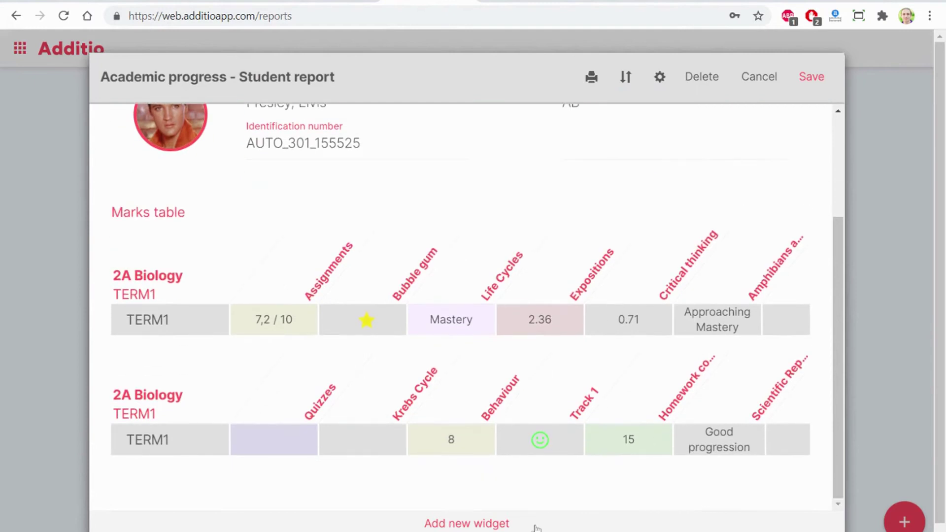
{"action": "left_click", "coordinate": [511, 523]}
{"action": "scroll", "coordinate": [411, 341], "scroll_direction": "down", "scroll_amount": 1}
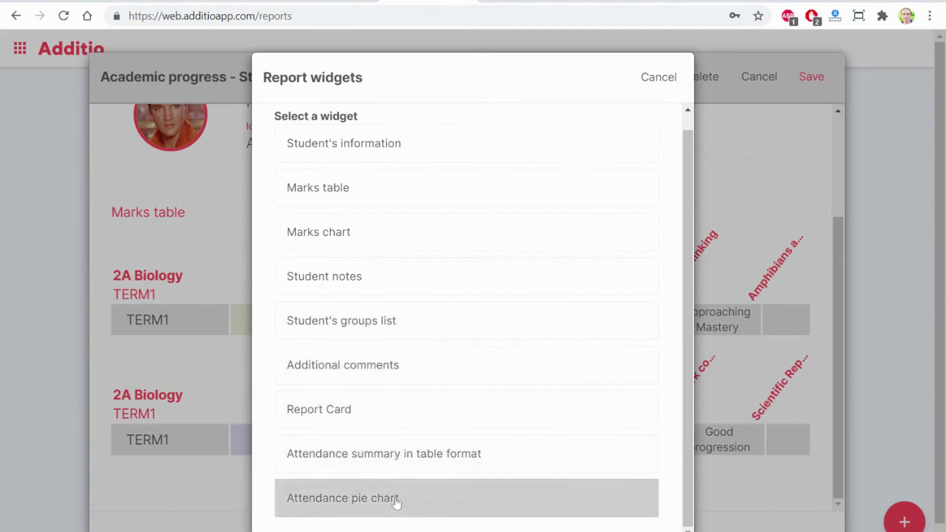
- Add an Attendance pie chart widget for 1 to 30 September 2021
{"action": "left_click", "coordinate": [393, 505]}
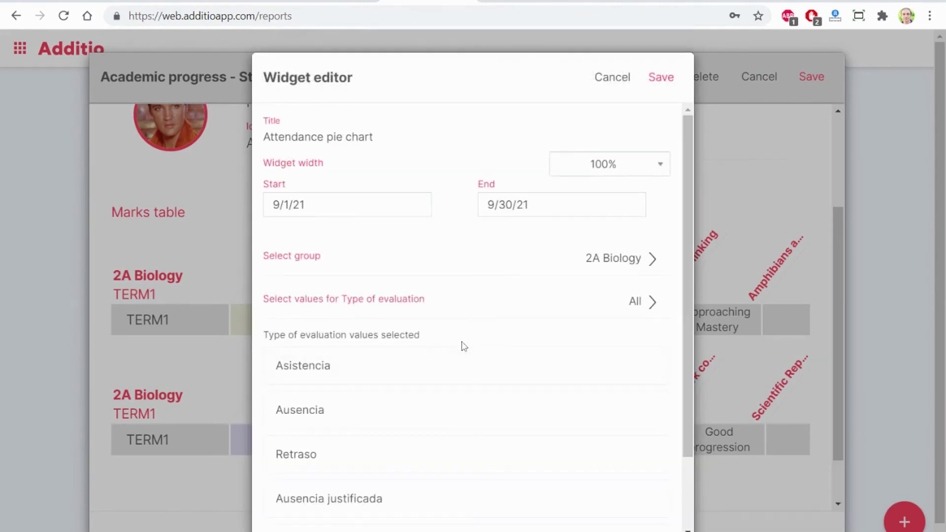
{"action": "left_click", "coordinate": [661, 77]}
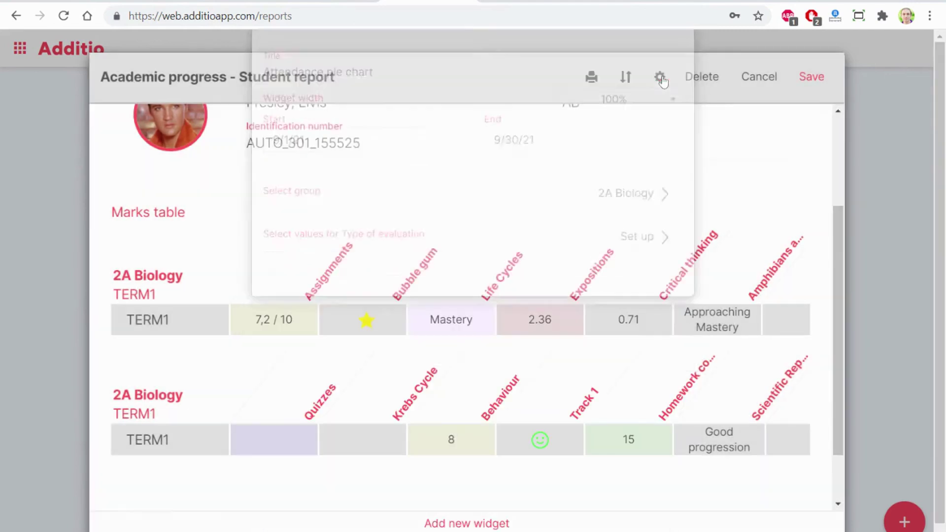
{"action": "scroll", "coordinate": [488, 231], "scroll_direction": "down", "scroll_amount": 5}
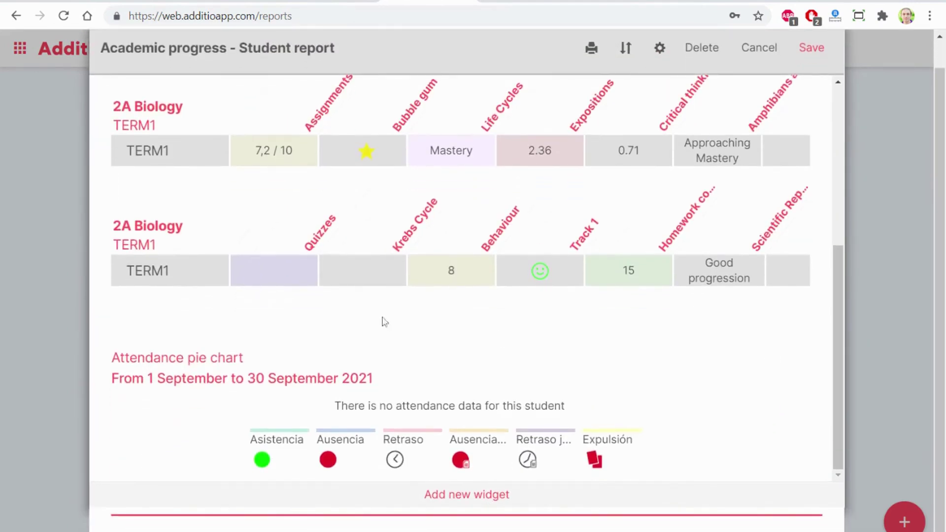
{"action": "scroll", "coordinate": [511, 289], "scroll_direction": "up", "scroll_amount": 6}
{"action": "scroll", "coordinate": [484, 392], "scroll_direction": "down", "scroll_amount": 3}
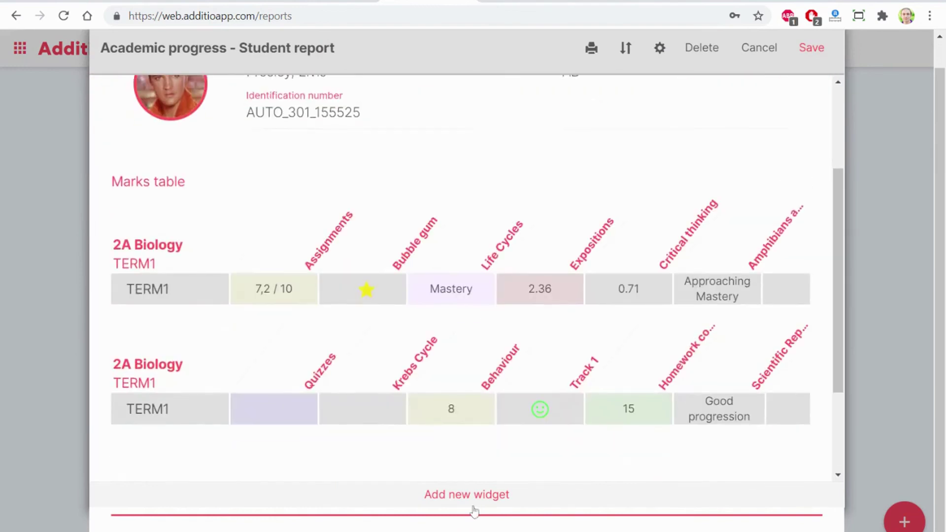
{"action": "left_click", "coordinate": [466, 494]}
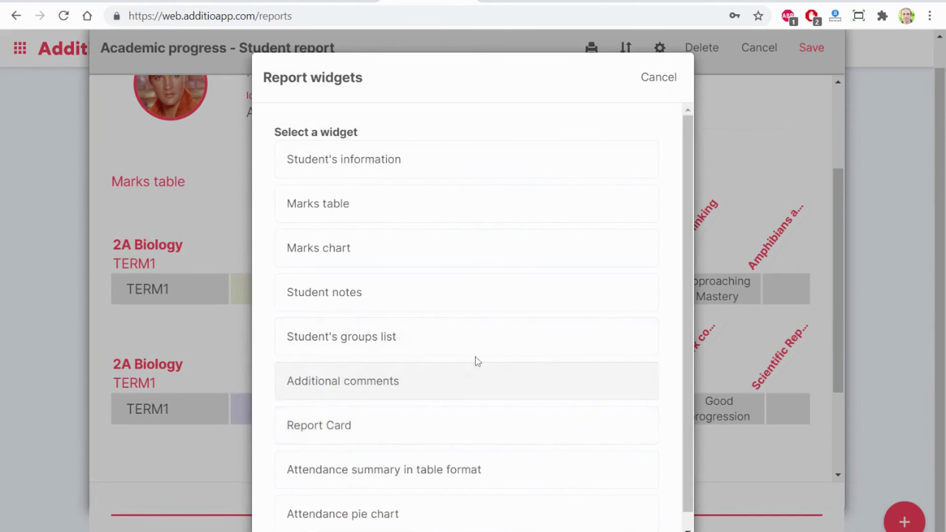
{"action": "scroll", "coordinate": [485, 371], "scroll_direction": "down", "scroll_amount": 1}
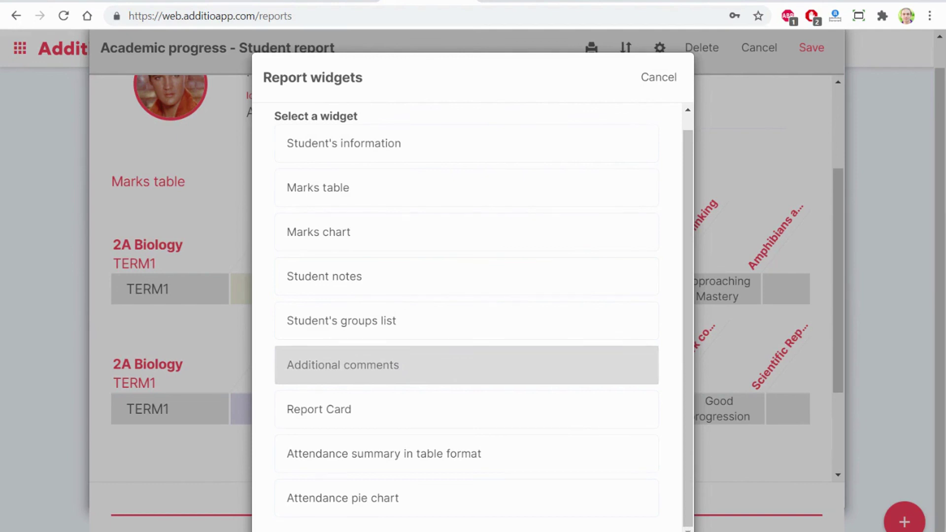
{"action": "left_click", "coordinate": [658, 77]}
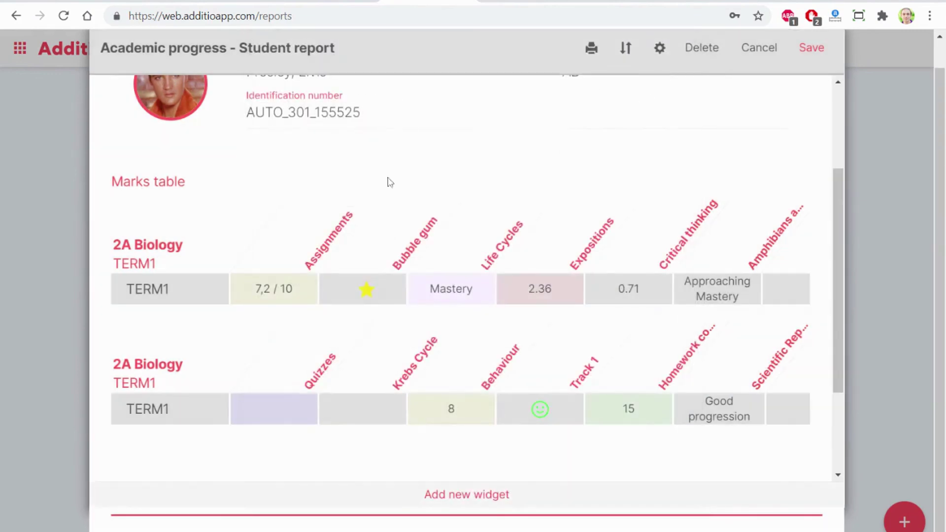
{"action": "scroll", "coordinate": [389, 181], "scroll_direction": "up", "scroll_amount": 5}
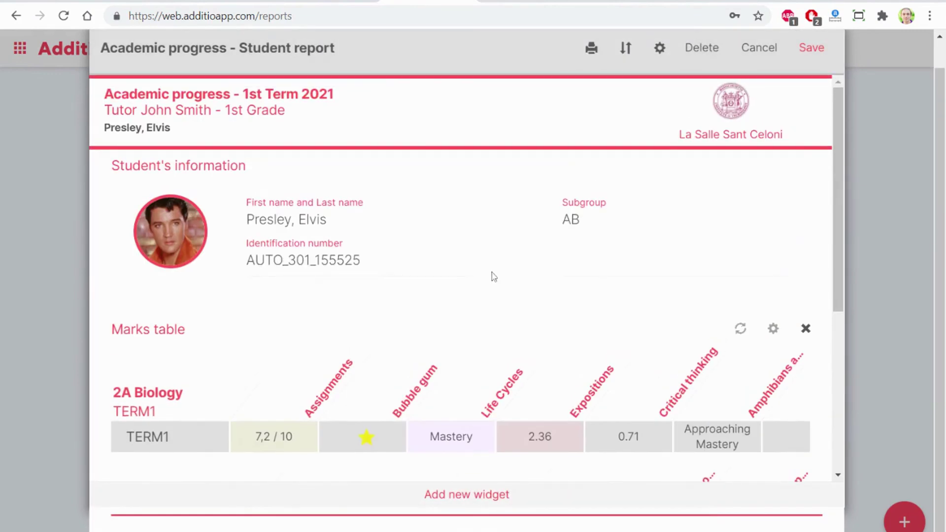